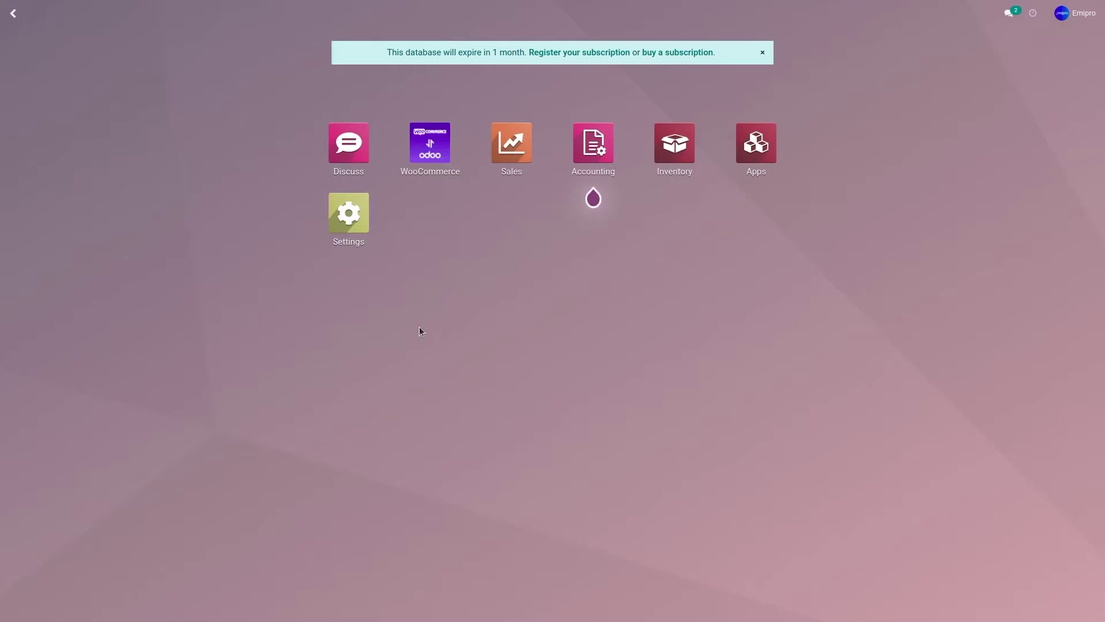
Step: Open the Inventory app from the Odoo home menu
click(675, 142)
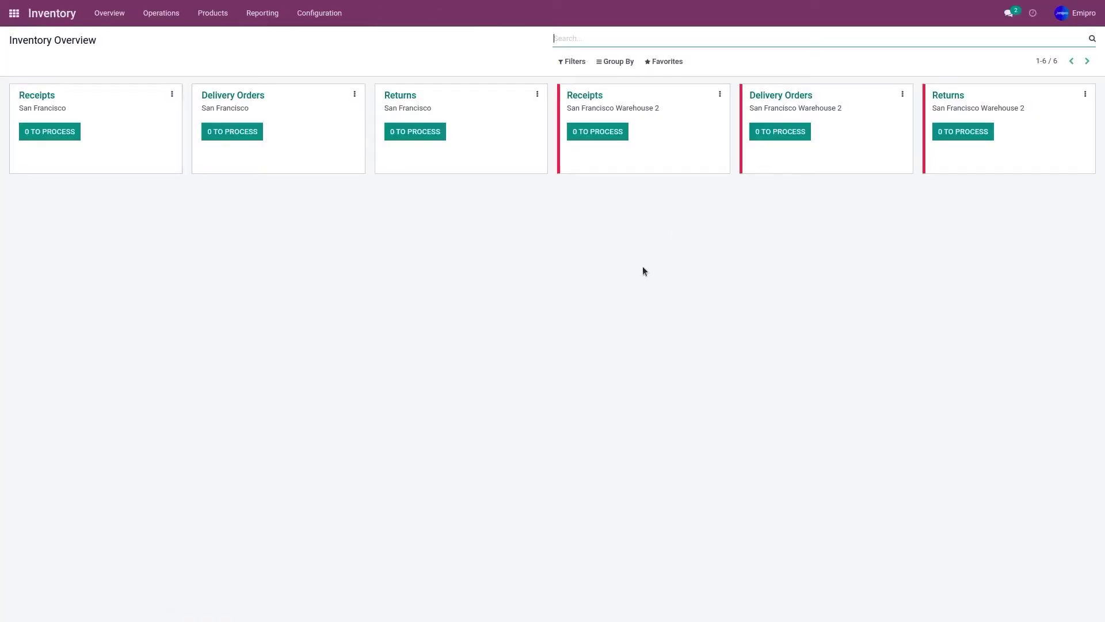
Step: Create a new product named 'Shoe' with internal reference 'shoe'
click(209, 16)
click(217, 38)
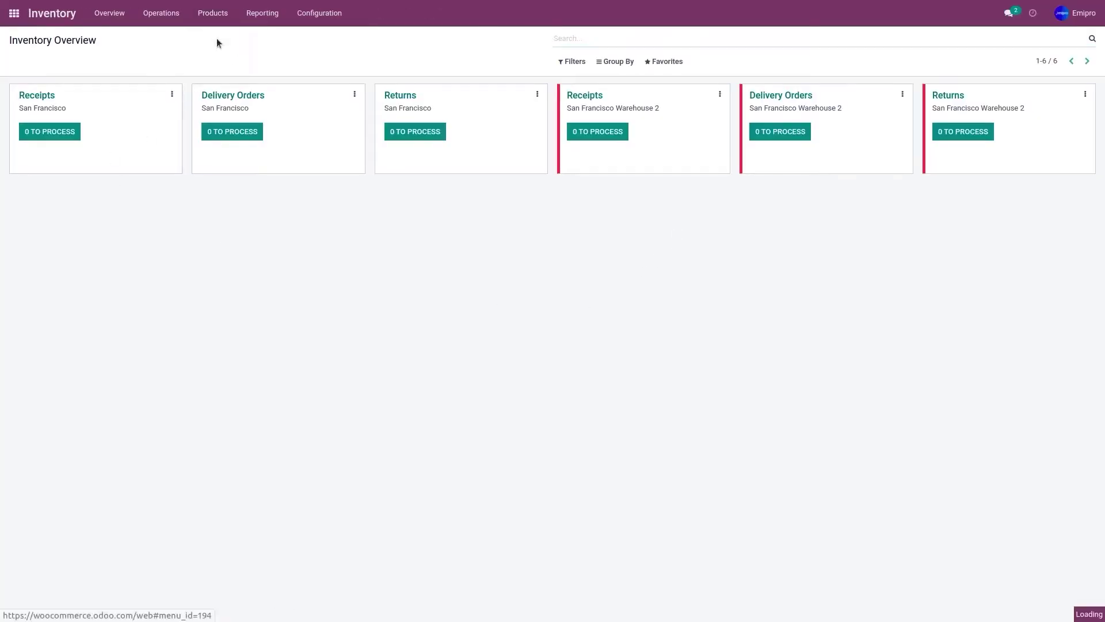
click(41, 57)
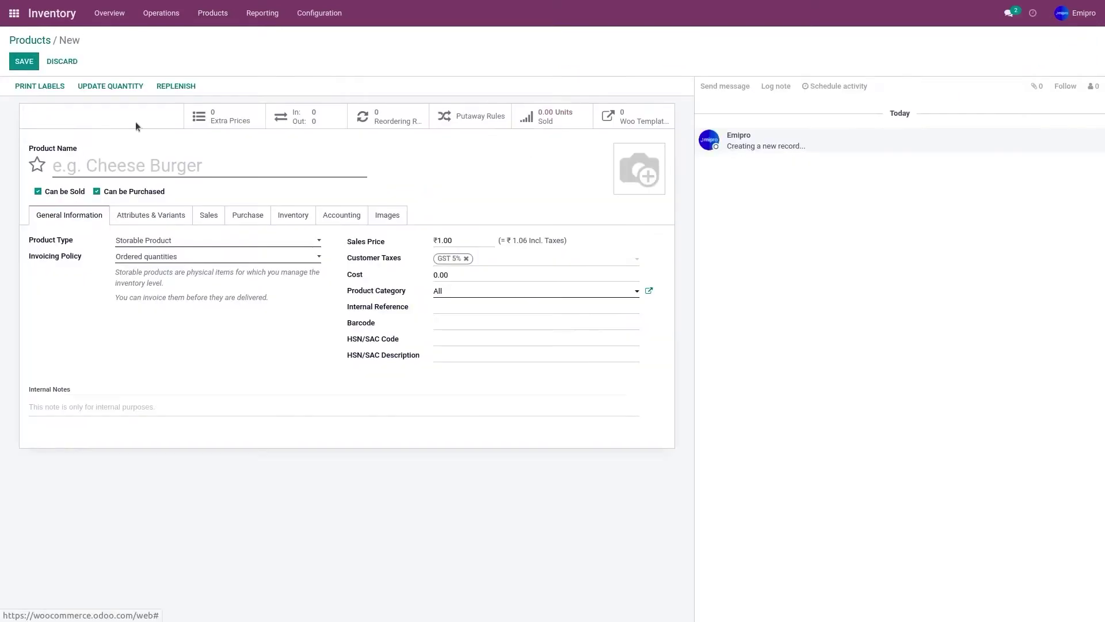
click(167, 167)
text(Shoe)
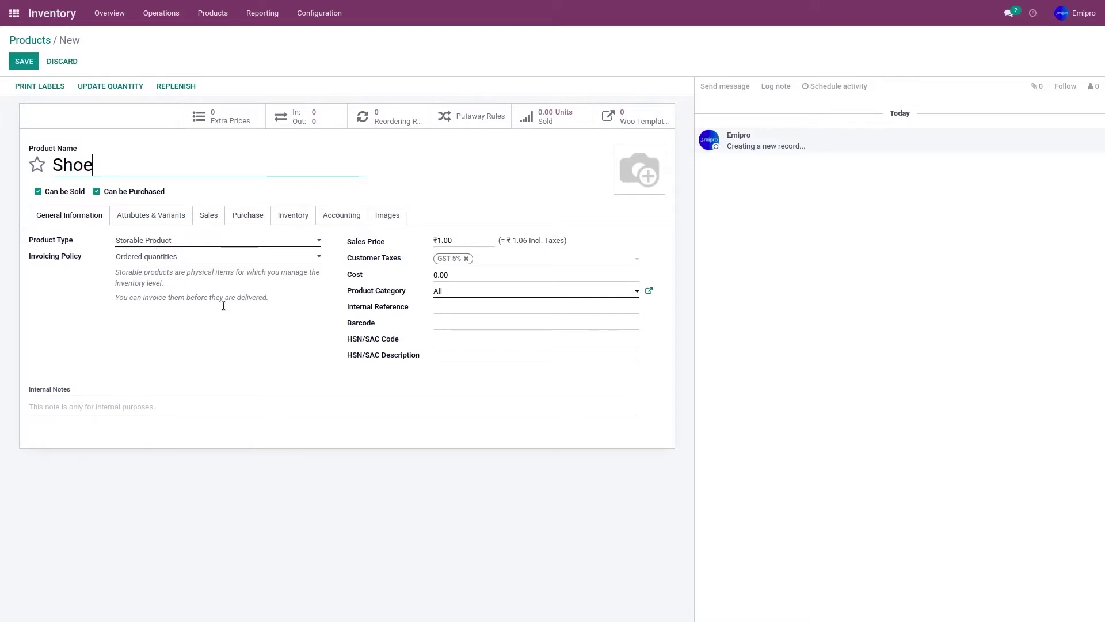
click(475, 310)
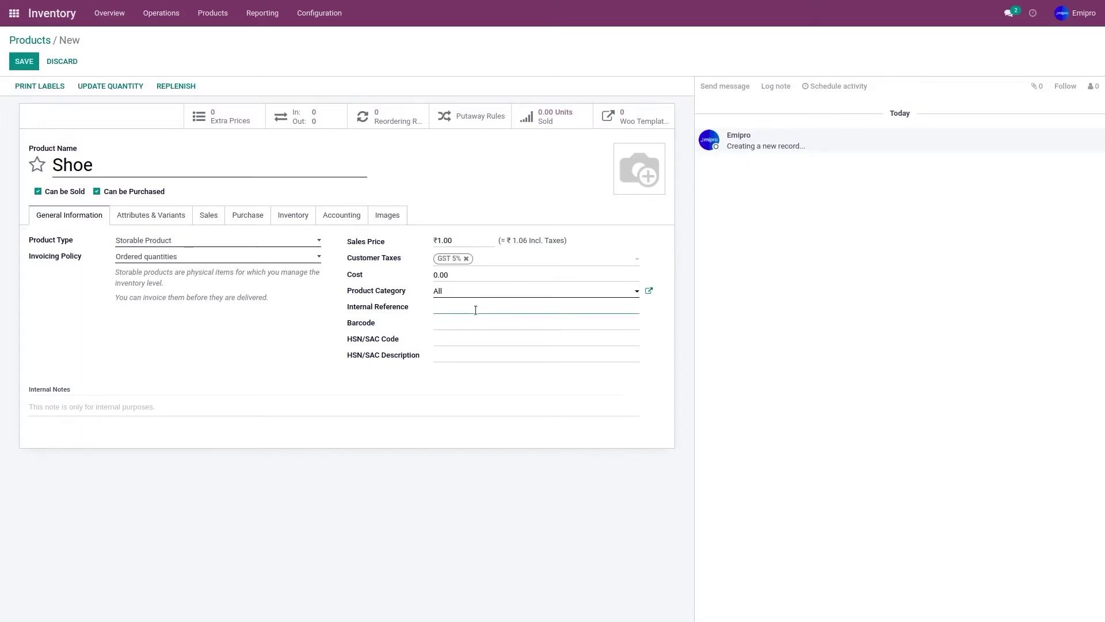
text(shoe)
Step: Attach the Shoe.jpg image to the product and save it
click(638, 169)
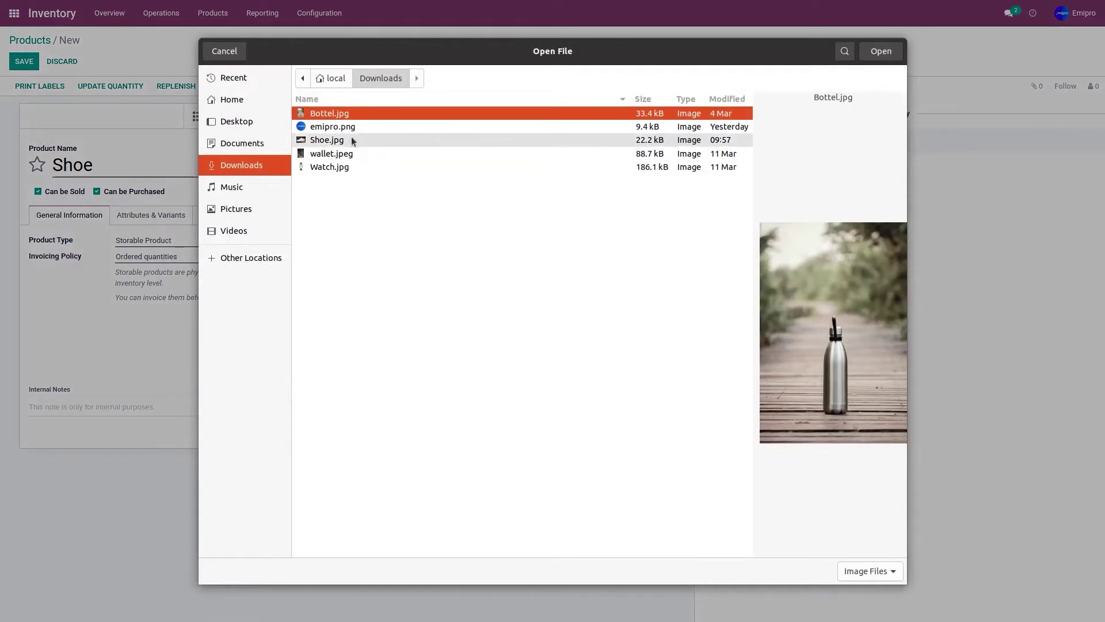
click(351, 140)
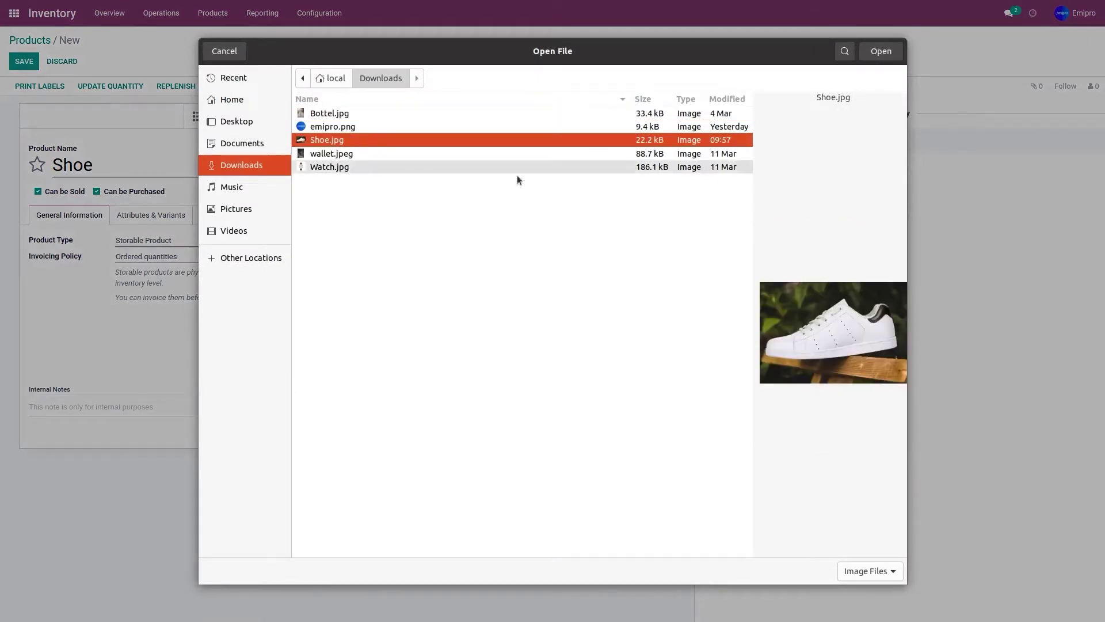
click(868, 54)
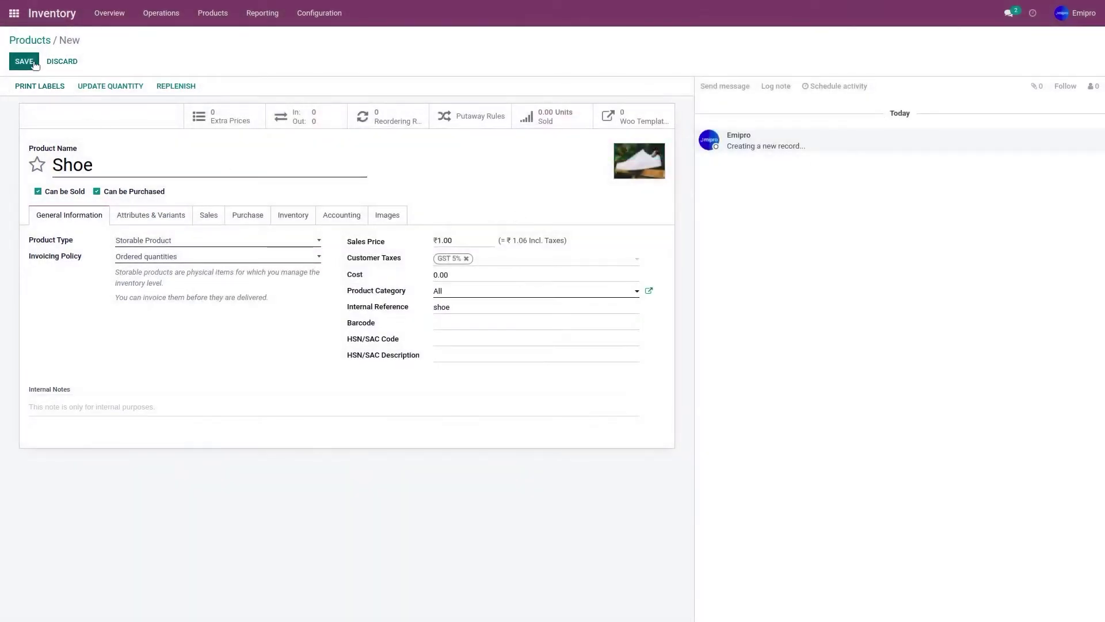
click(32, 61)
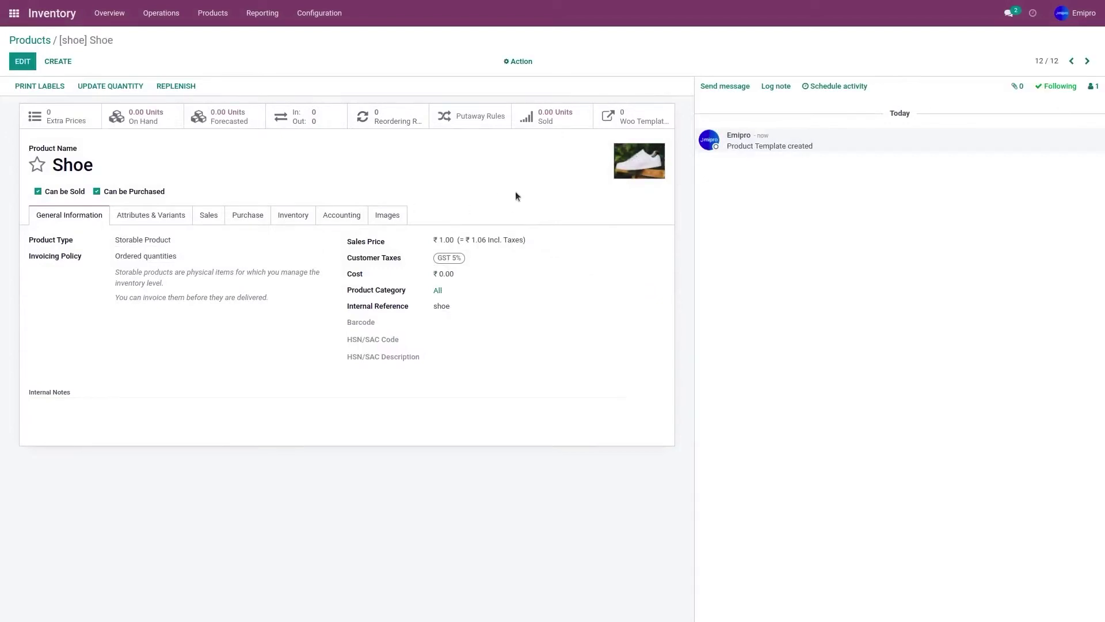
Step: Prepare Shoe for WooCommerce export with instance WooCommerce Store 1 and export it to the layer
click(516, 62)
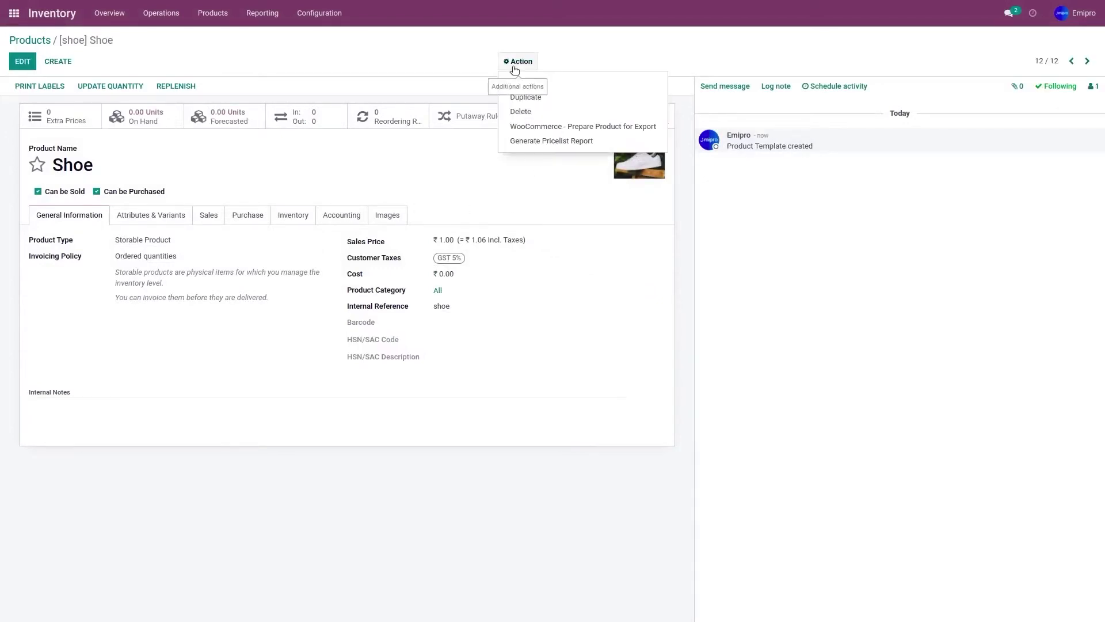
click(512, 128)
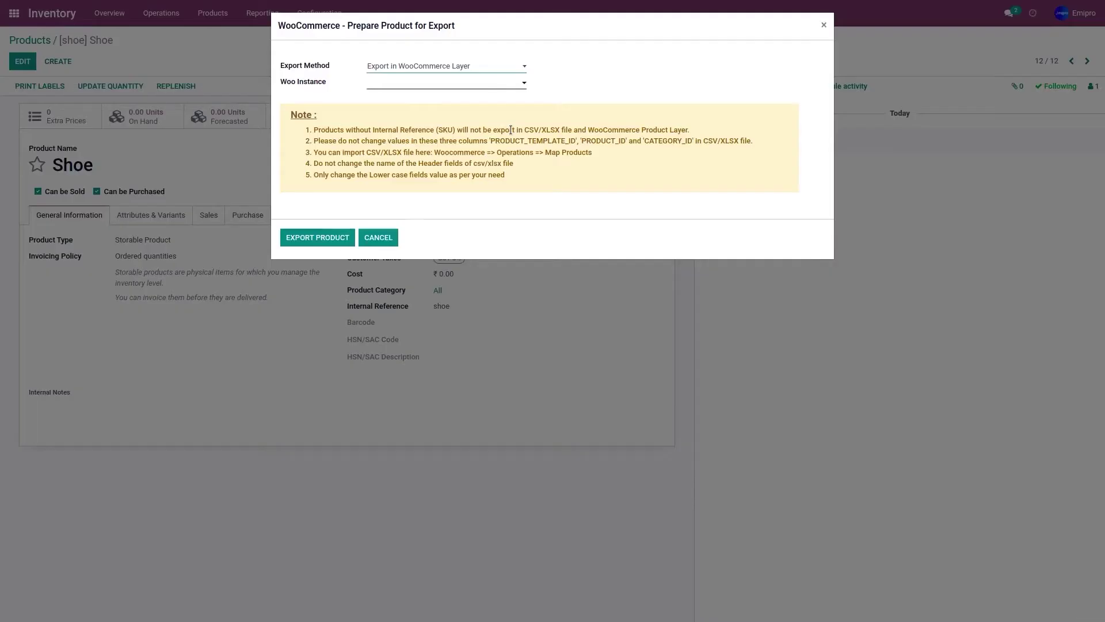
click(419, 89)
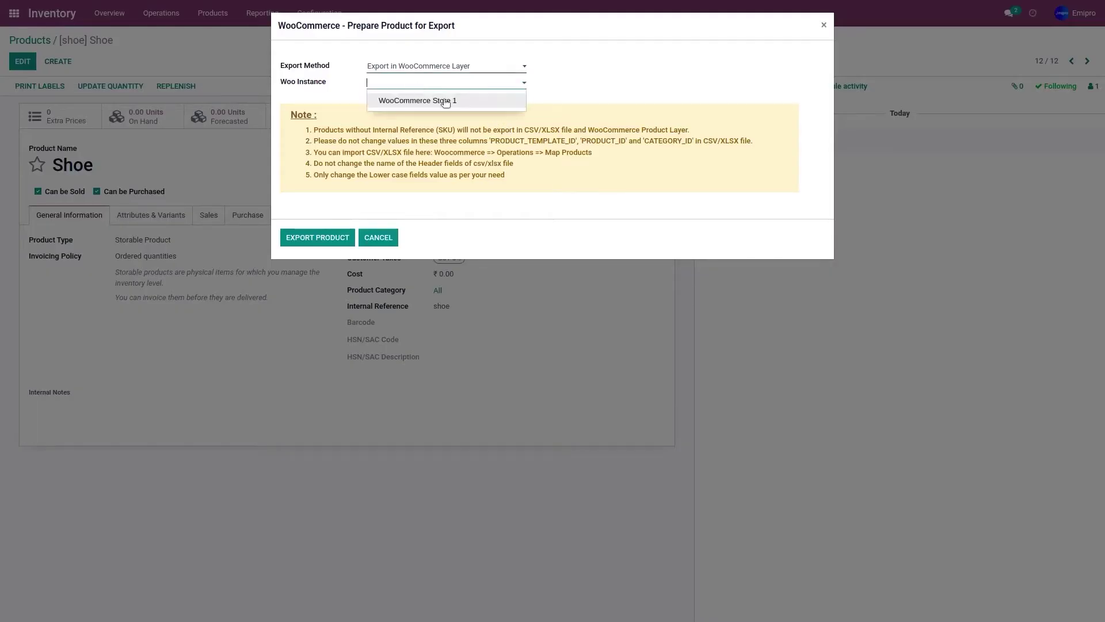
click(443, 101)
click(307, 241)
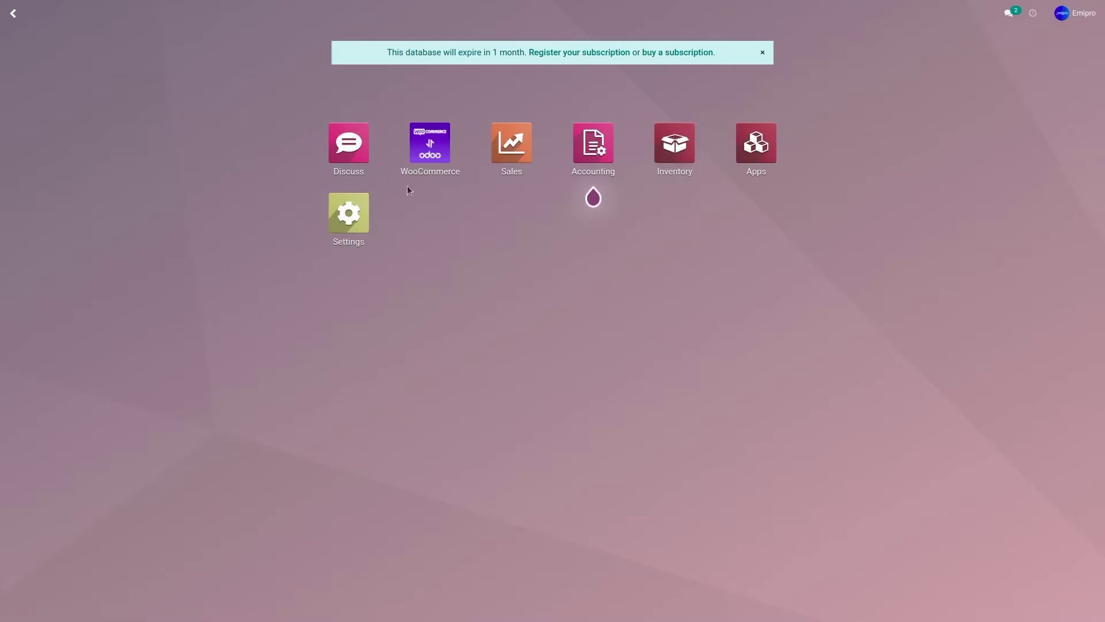
Step: Show the WooCommerce app's Products > Product Templates list
click(417, 174)
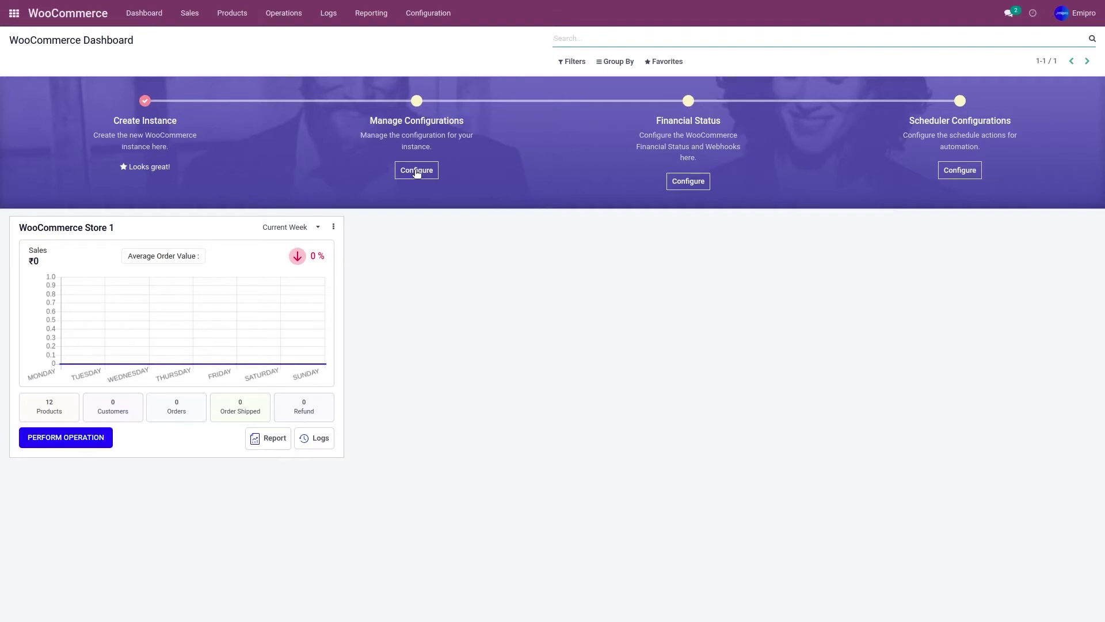
click(231, 12)
click(242, 39)
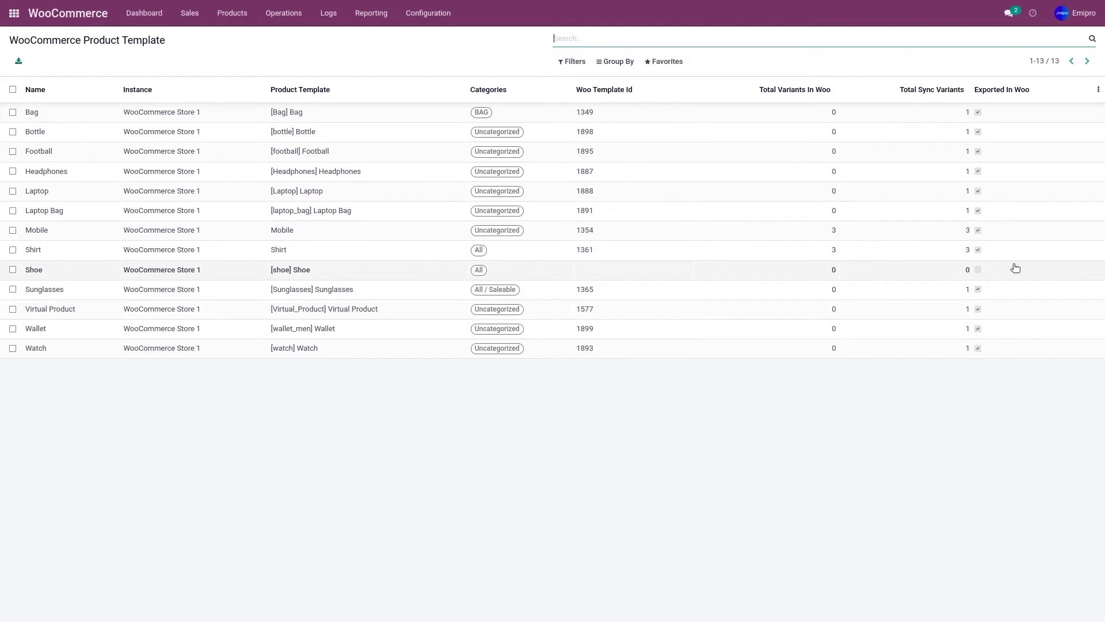
Step: Edit the Shoe template and add the Clothing category
click(214, 273)
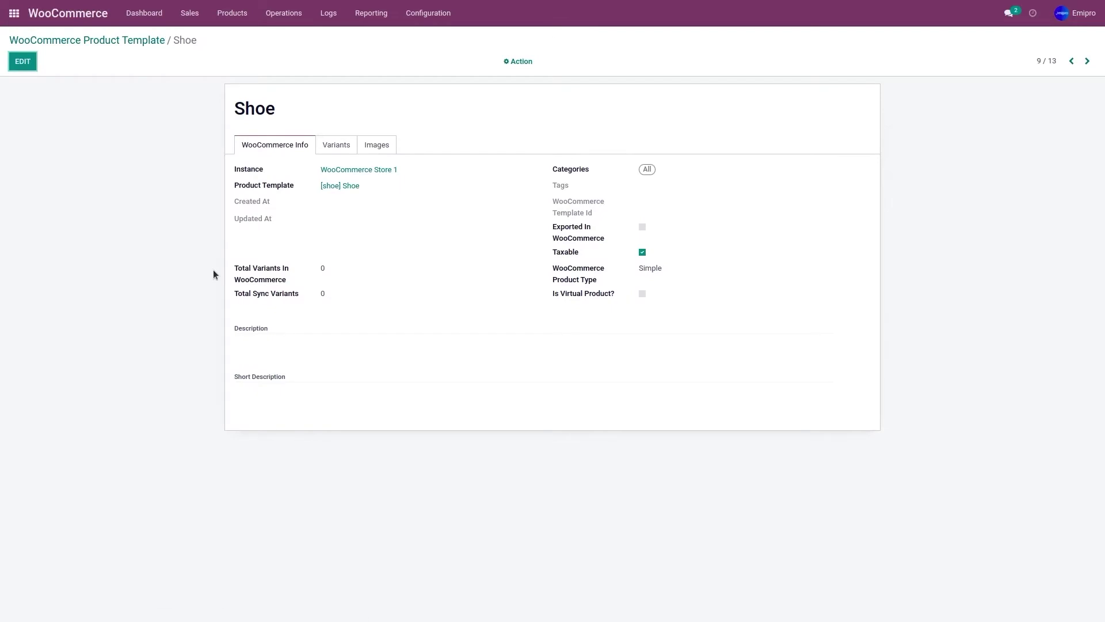
click(22, 61)
click(673, 187)
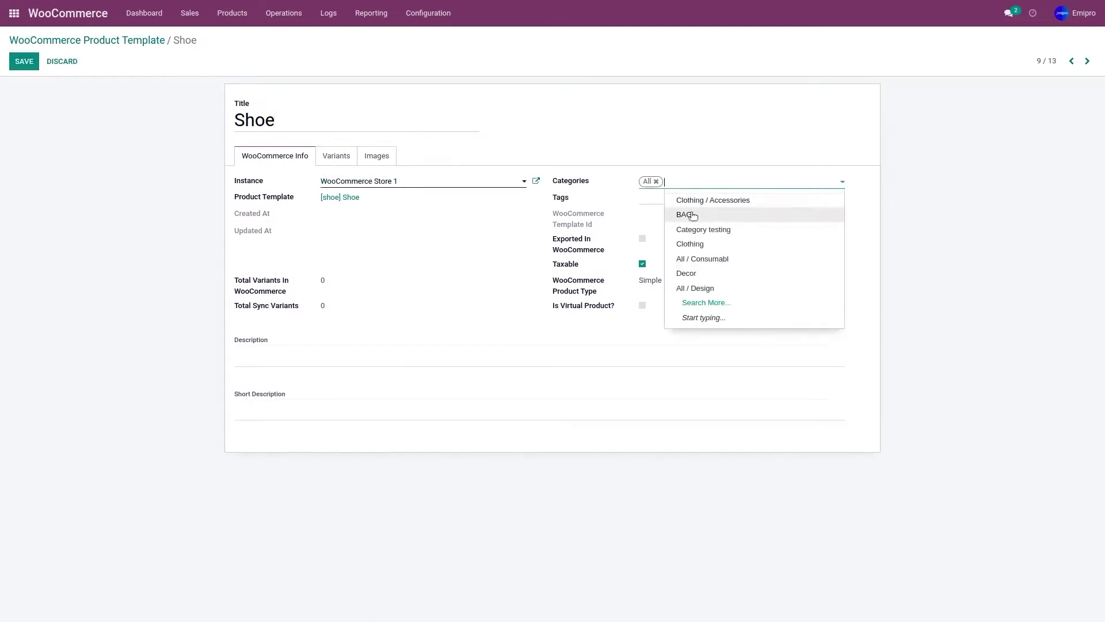
click(717, 250)
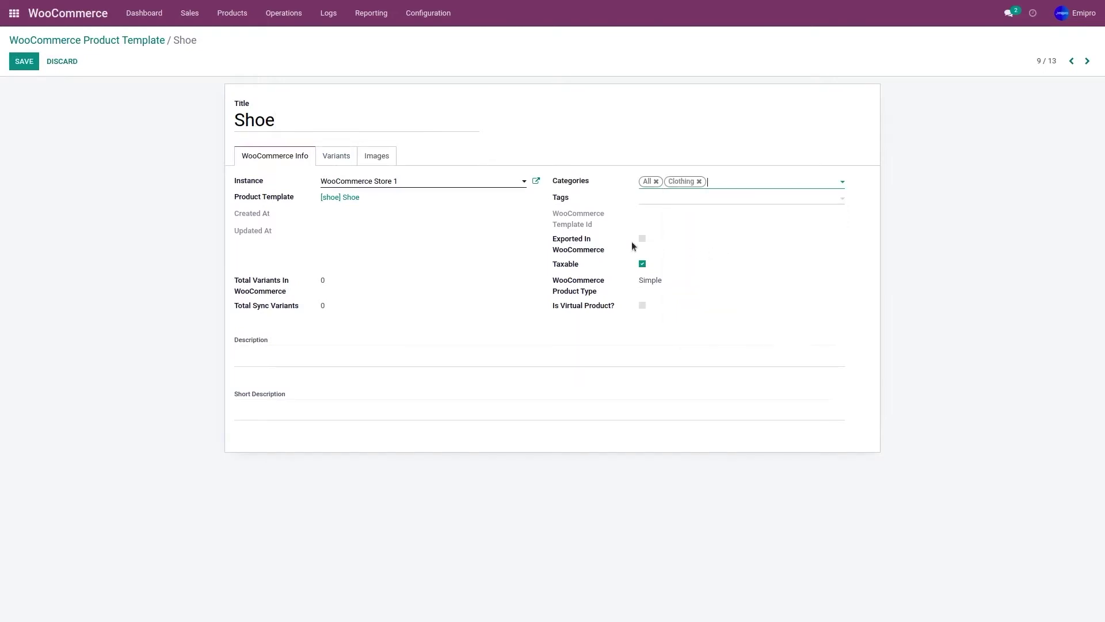
Step: Set description 'This is a Shoe for Men' and short description 'This is a Shoe', then save
click(327, 358)
text(This is a Shoe for )
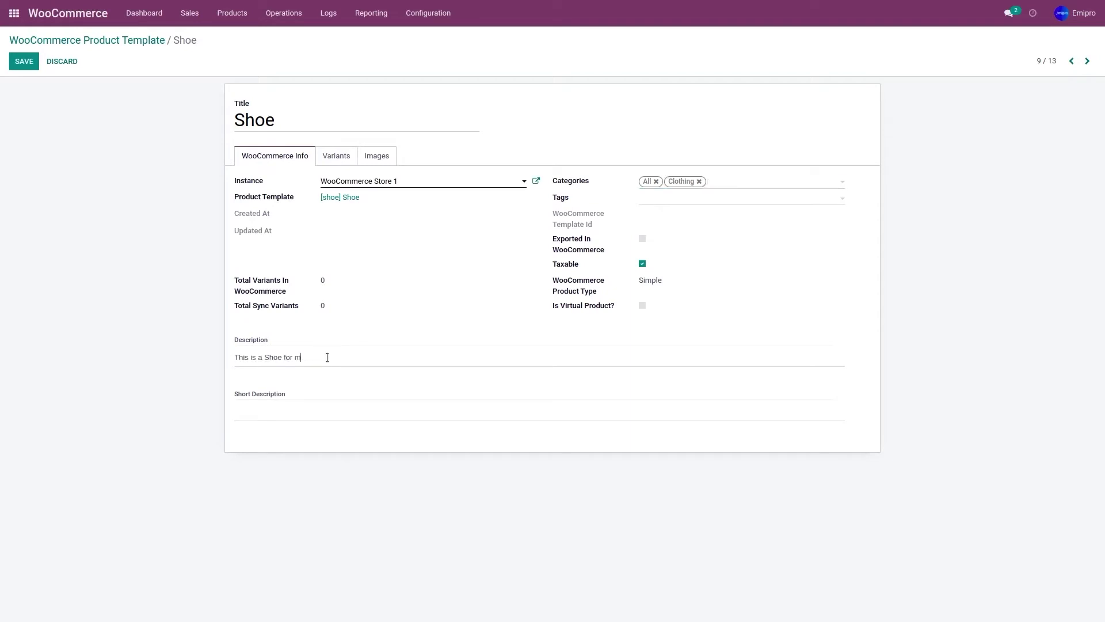
text(Men)
click(297, 407)
text(This is a Shoe)
click(16, 65)
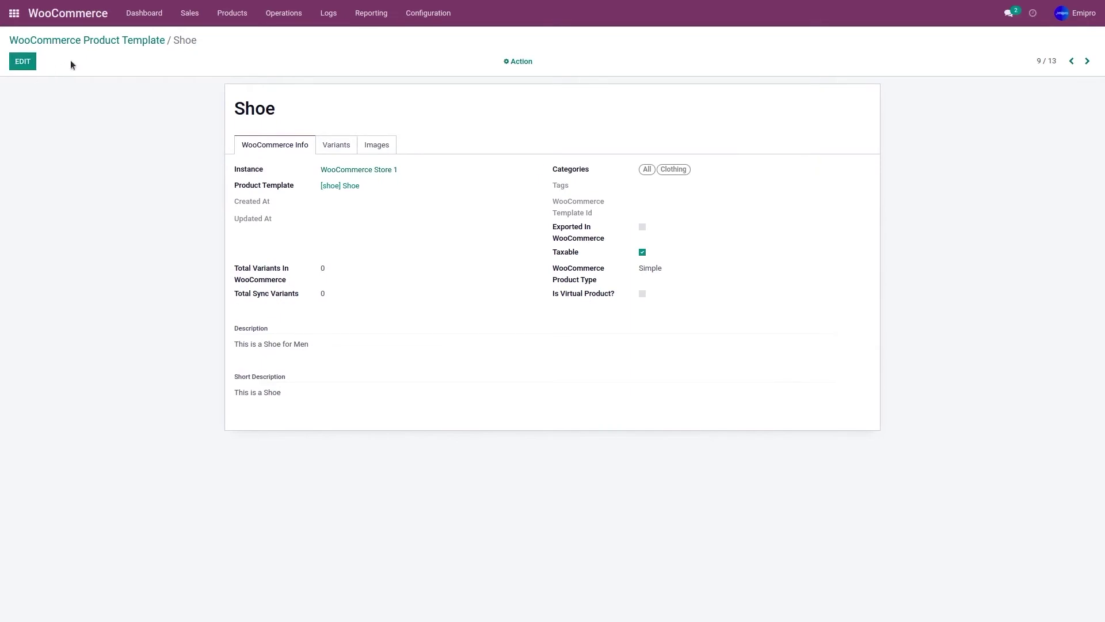
click(81, 42)
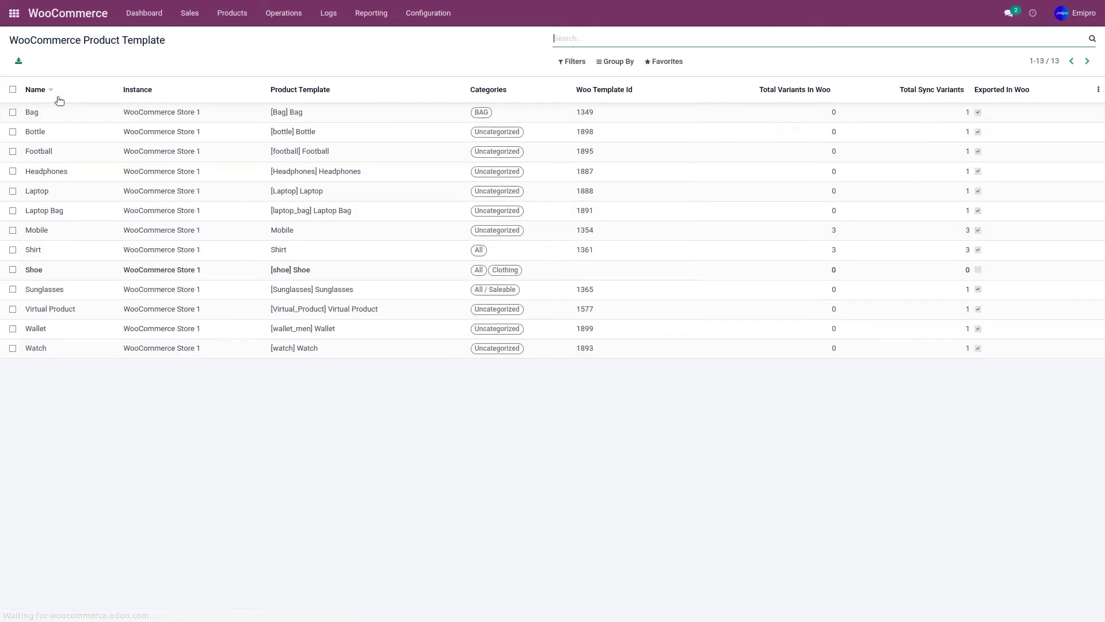
Step: Export Shoe as a new WooCommerce product with price and image, published on the website
click(12, 271)
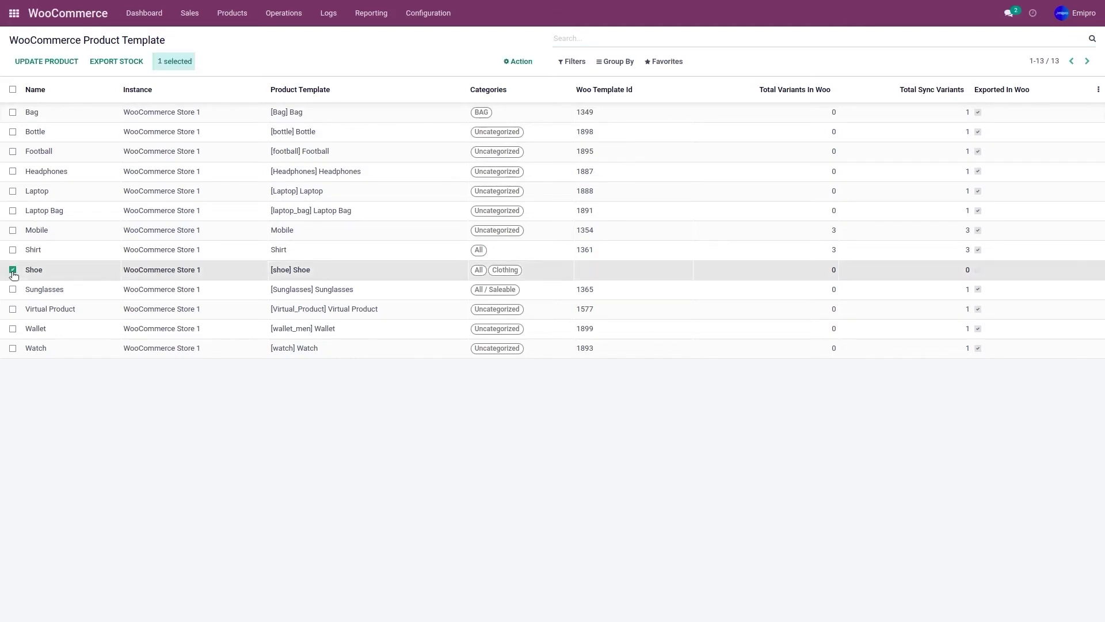
click(515, 62)
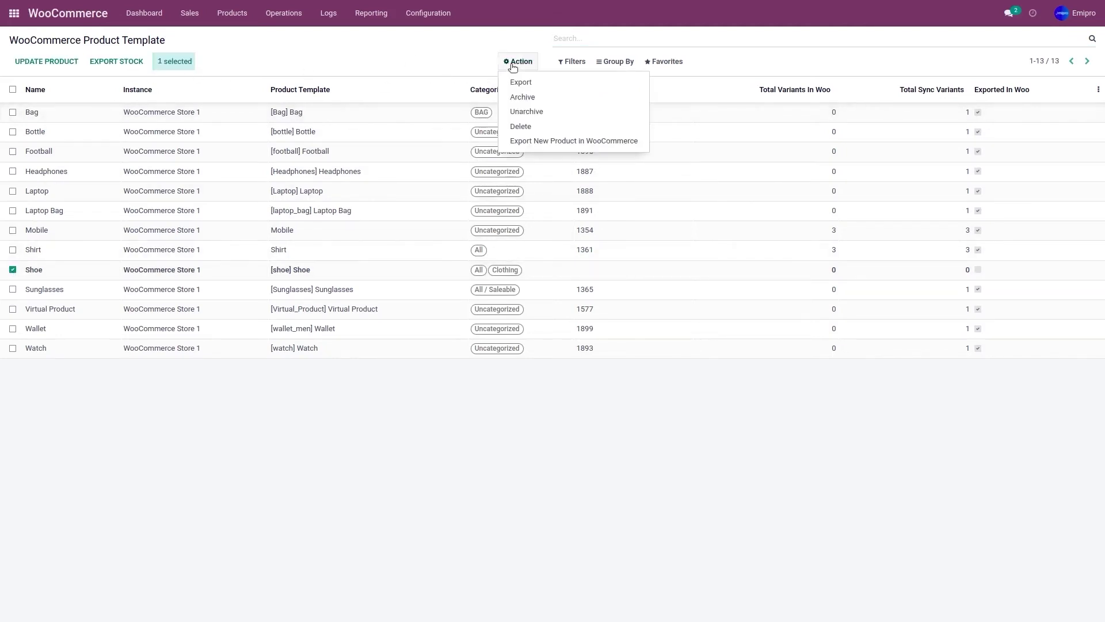
click(558, 142)
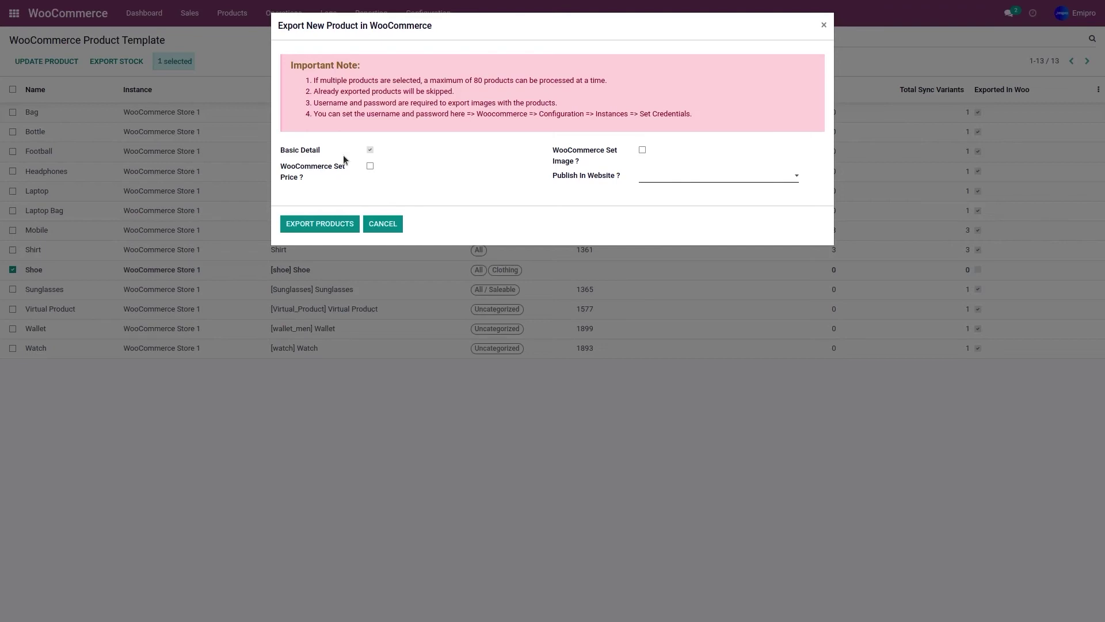
click(371, 167)
click(642, 151)
click(660, 179)
click(664, 188)
click(327, 224)
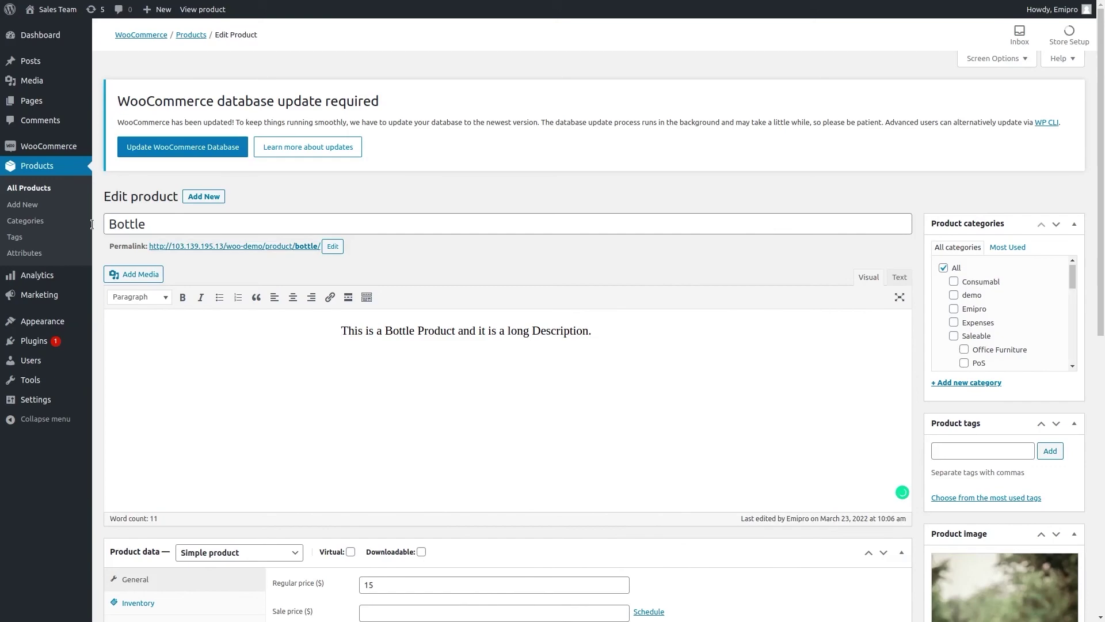
Step: Open Shoe from WordPress All Products and check its description 'This is a Shoe for Men'
click(41, 169)
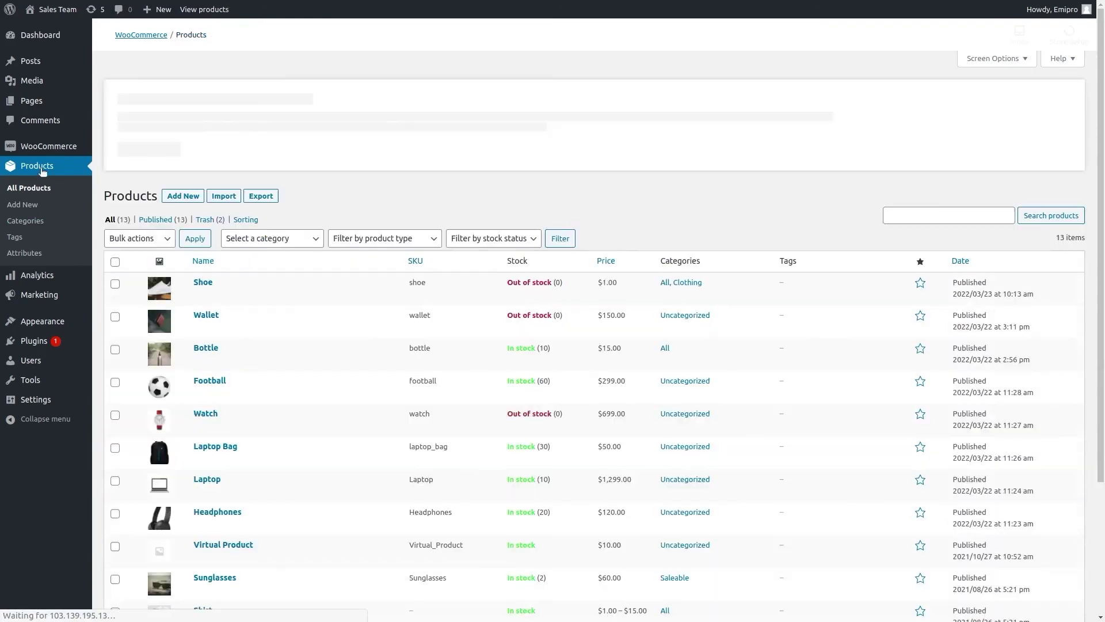
click(202, 282)
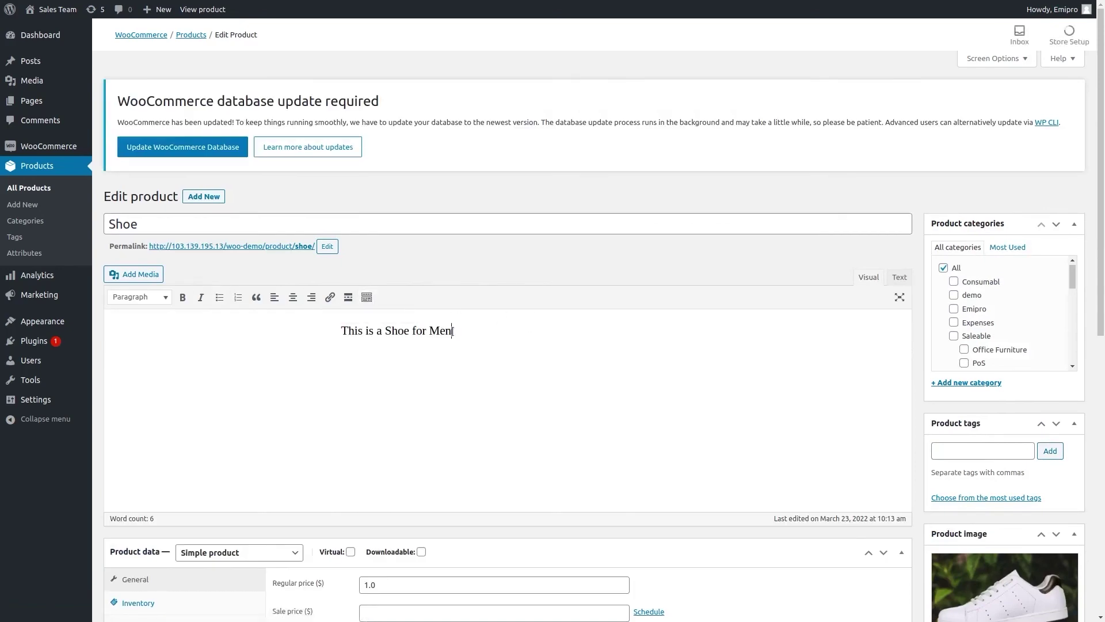
drag(467, 332, 330, 332)
click(534, 368)
Step: Check the short description 'This is a Shoe', then view Shoe's live store page
scroll(534, 369, down, 9)
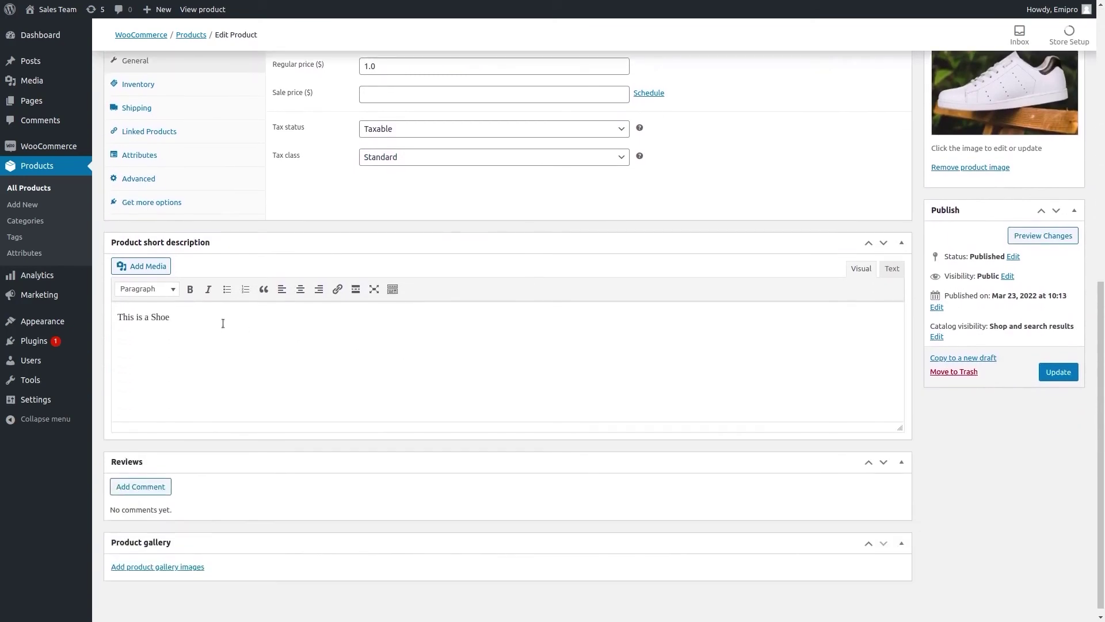
triple_click(223, 323)
click(387, 377)
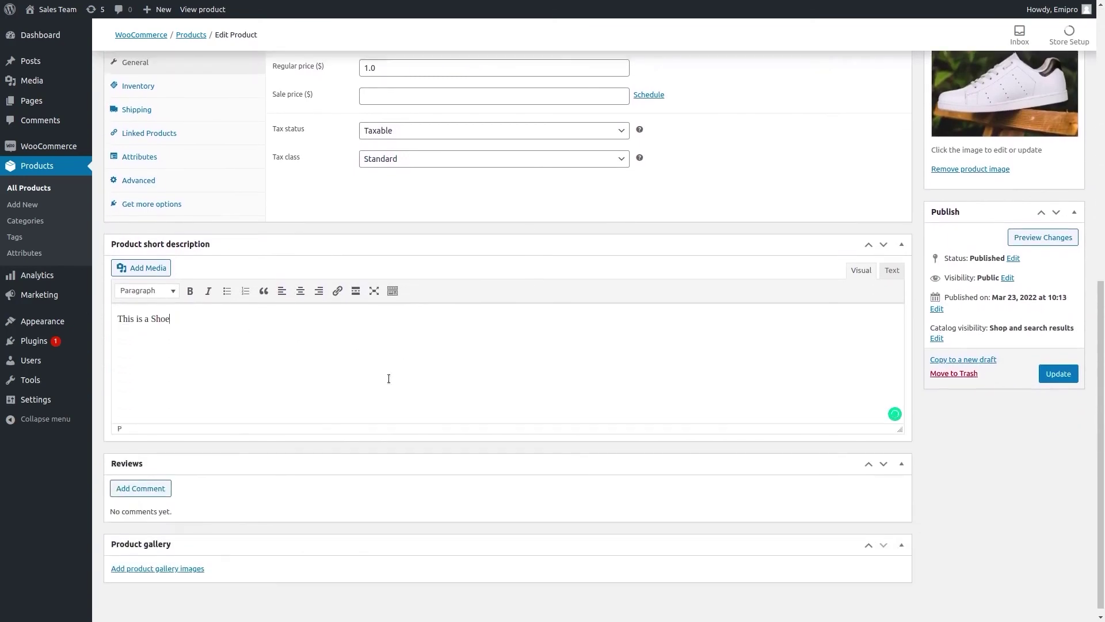
scroll(387, 378, up, 3)
scroll(1032, 275, up, 6)
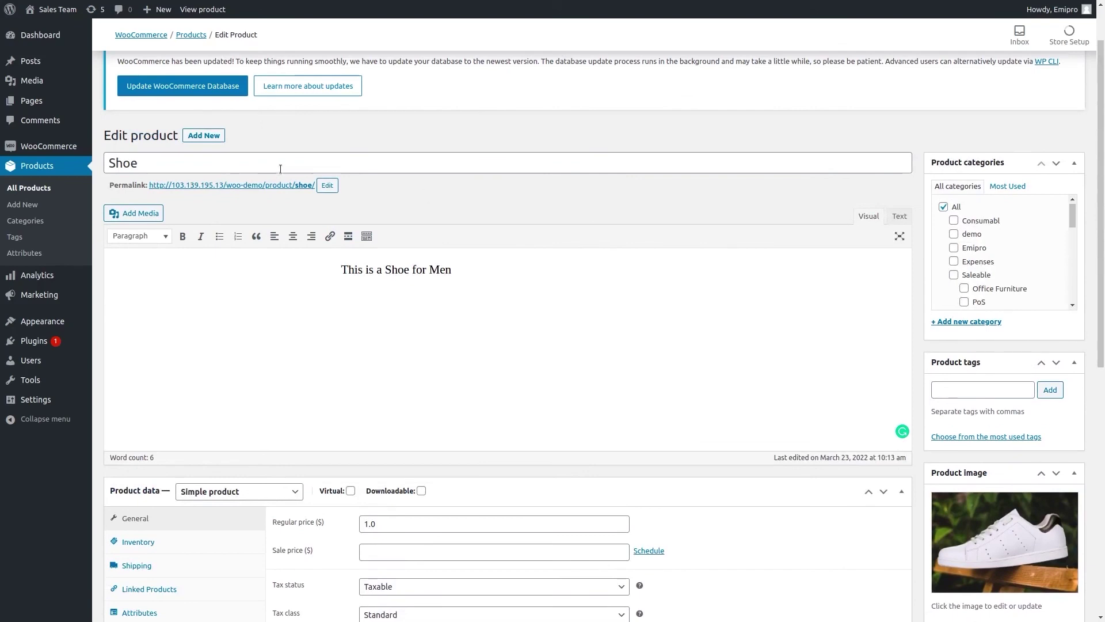
click(277, 186)
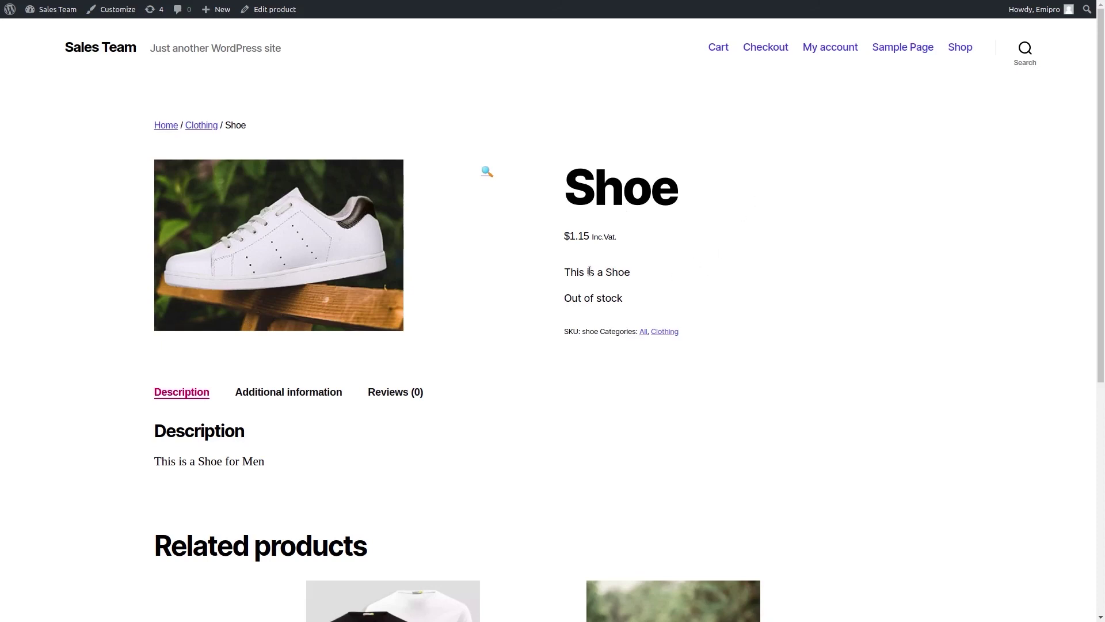
scroll(590, 271, down, 1)
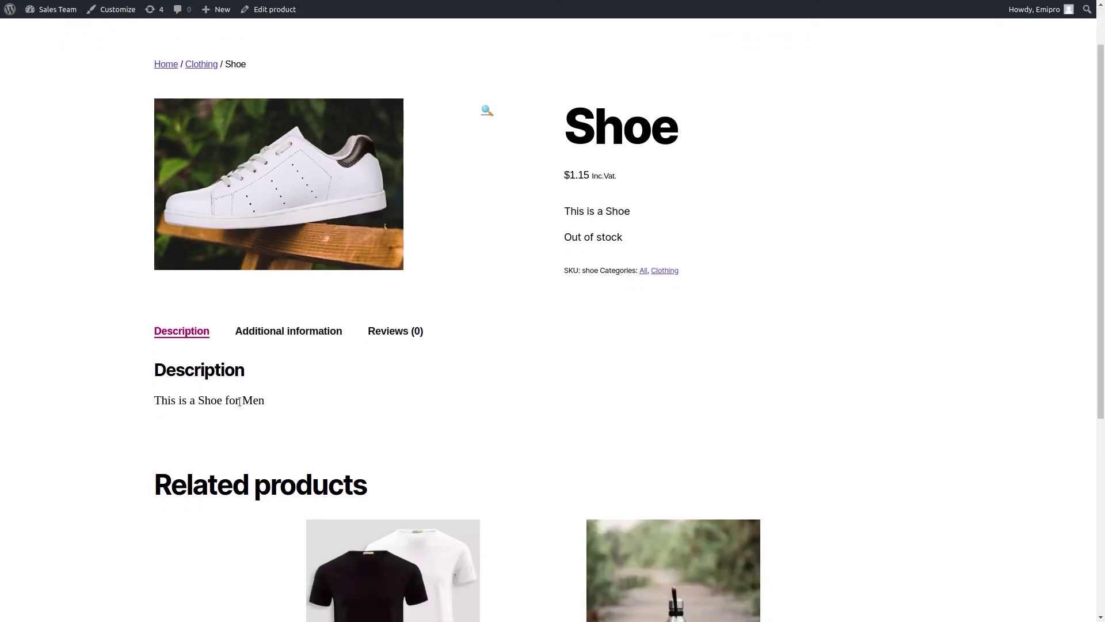
scroll(271, 407, up, 1)
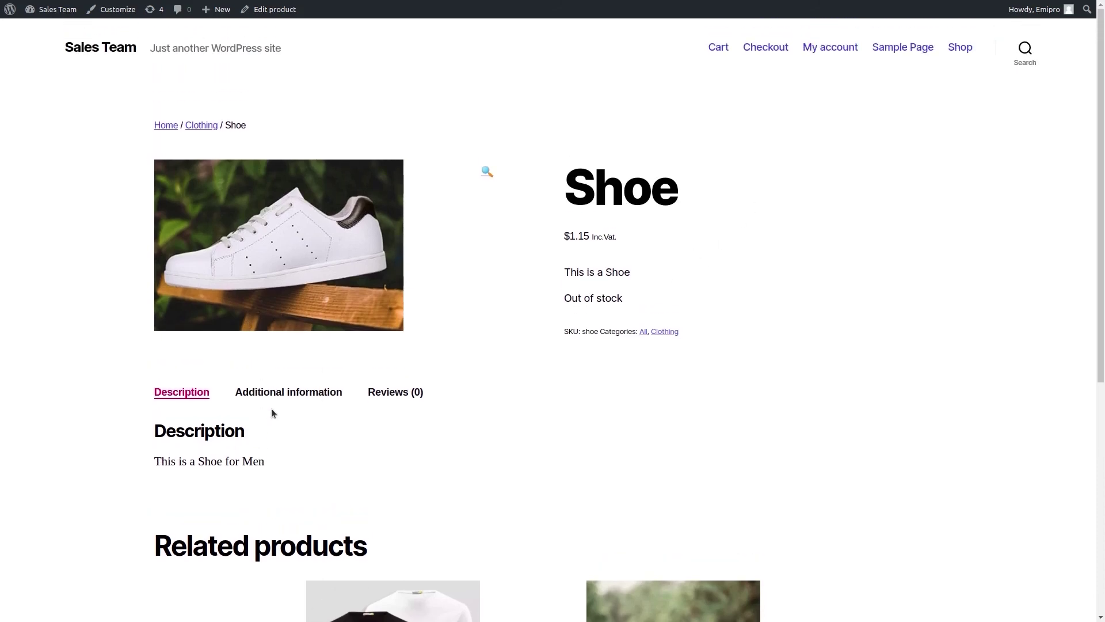